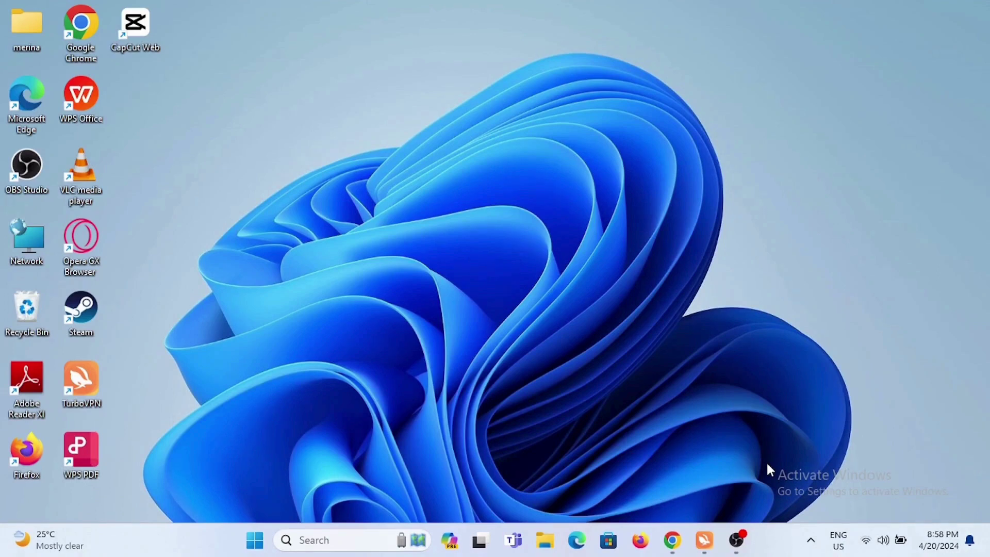
Search Windows for 'microso' so Microsoft Store shows as the best match.
{"action": "left_click", "coordinate": [333, 540]}
{"action": "type", "text": "mi"}
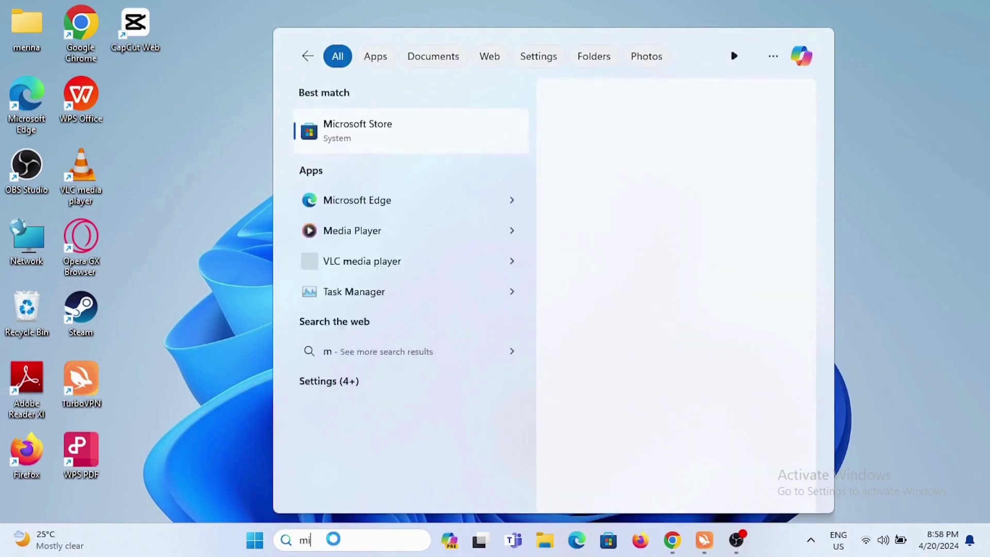
{"action": "type", "text": "croso"}
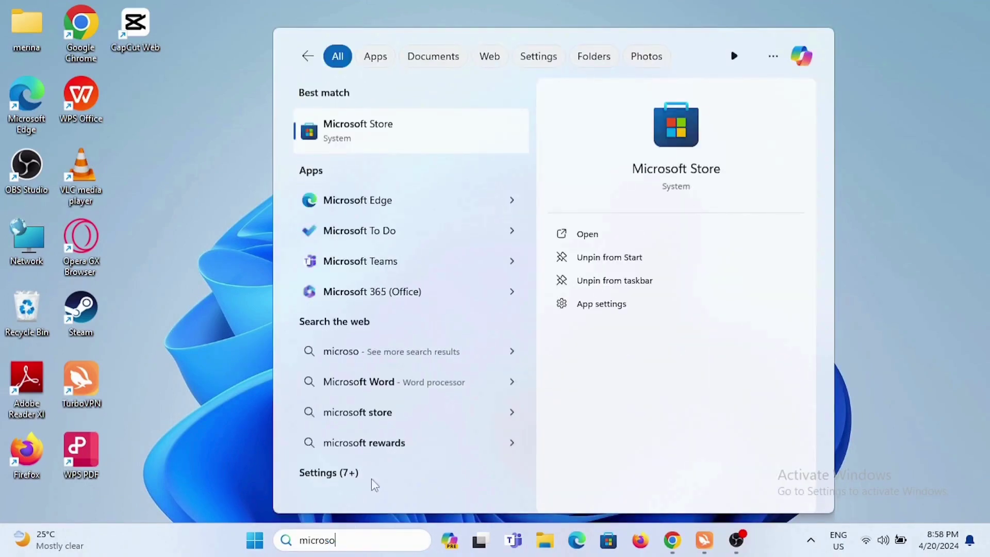
Open Microsoft Store and search for 'snapchat' from the search history.
{"action": "left_click", "coordinate": [394, 148]}
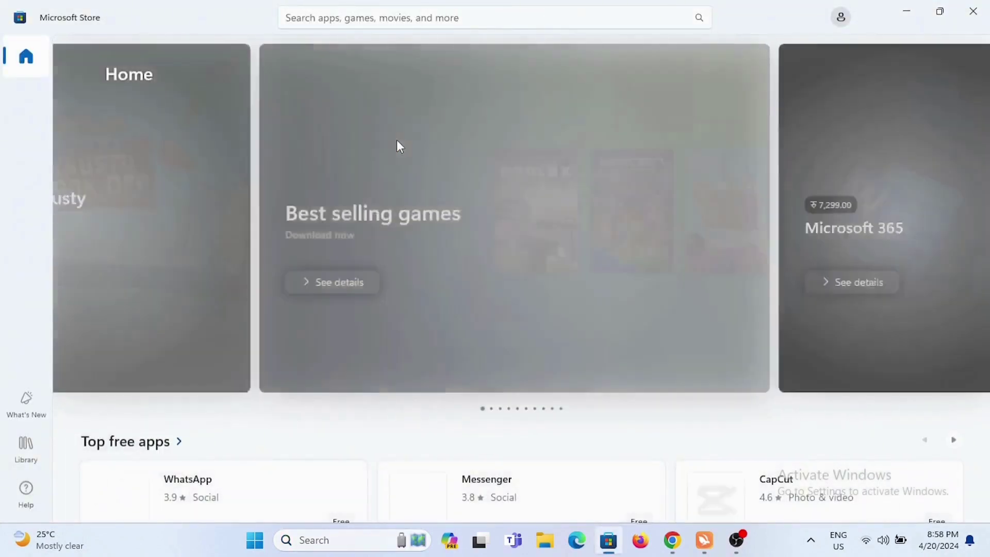
{"action": "scroll", "coordinate": [397, 145], "scroll_direction": "down", "scroll_amount": 1}
{"action": "scroll", "coordinate": [397, 144], "scroll_direction": "down", "scroll_amount": 2}
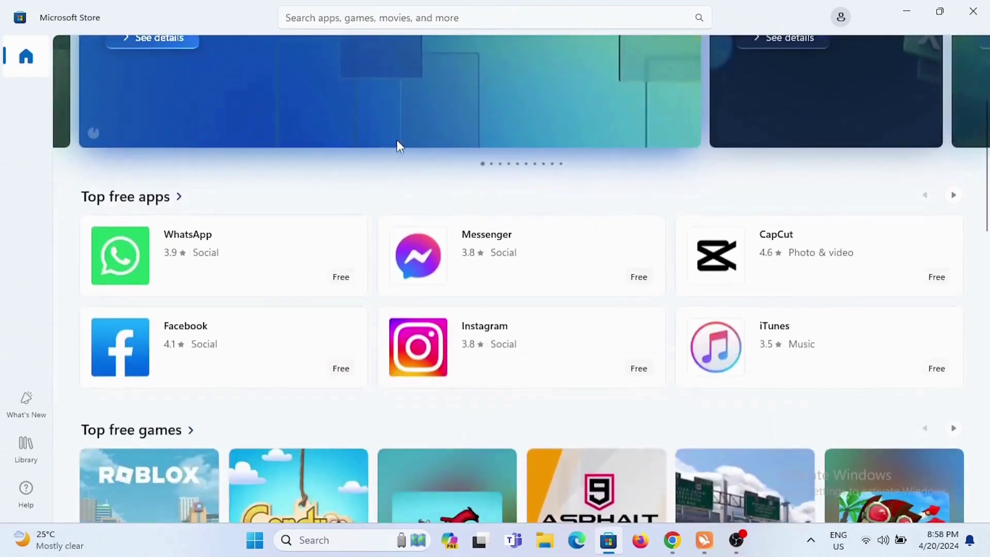
{"action": "scroll", "coordinate": [397, 145], "scroll_direction": "down", "scroll_amount": 1}
{"action": "scroll", "coordinate": [397, 145], "scroll_direction": "down", "scroll_amount": 2}
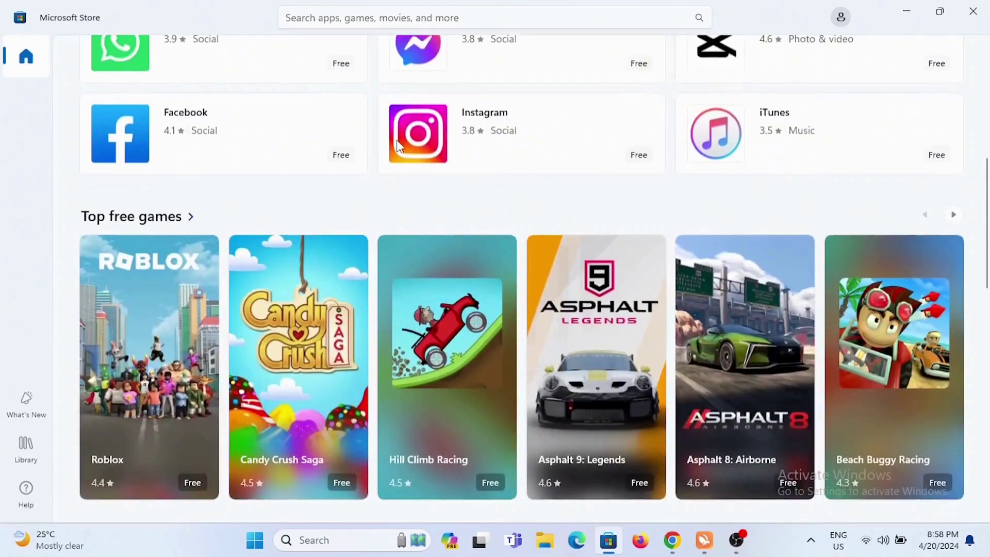
{"action": "scroll", "coordinate": [397, 145], "scroll_direction": "down", "scroll_amount": 2}
{"action": "scroll", "coordinate": [398, 144], "scroll_direction": "up", "scroll_amount": 3}
{"action": "scroll", "coordinate": [397, 145], "scroll_direction": "up", "scroll_amount": 3}
{"action": "scroll", "coordinate": [397, 145], "scroll_direction": "up", "scroll_amount": 2}
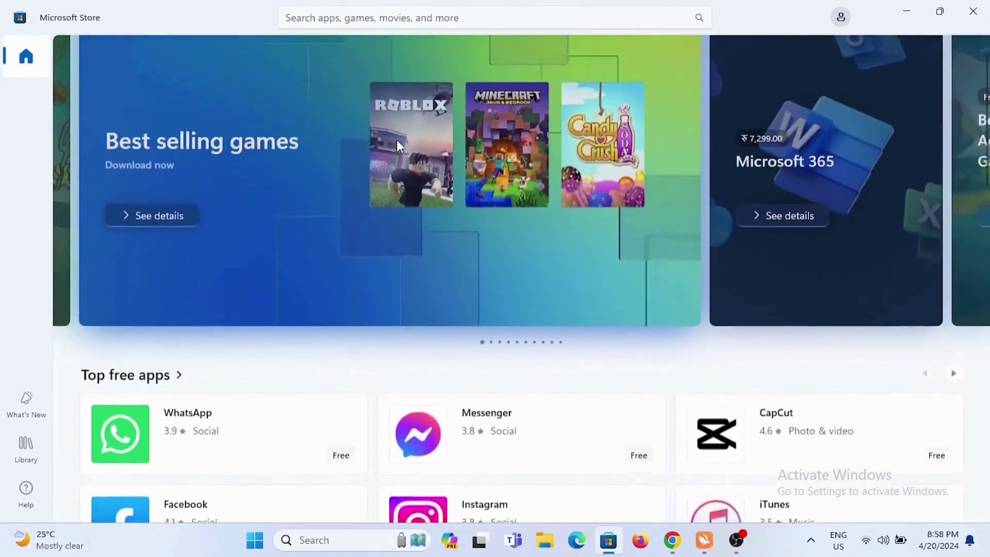
{"action": "scroll", "coordinate": [397, 145], "scroll_direction": "up", "scroll_amount": 1}
{"action": "left_click", "coordinate": [392, 18]}
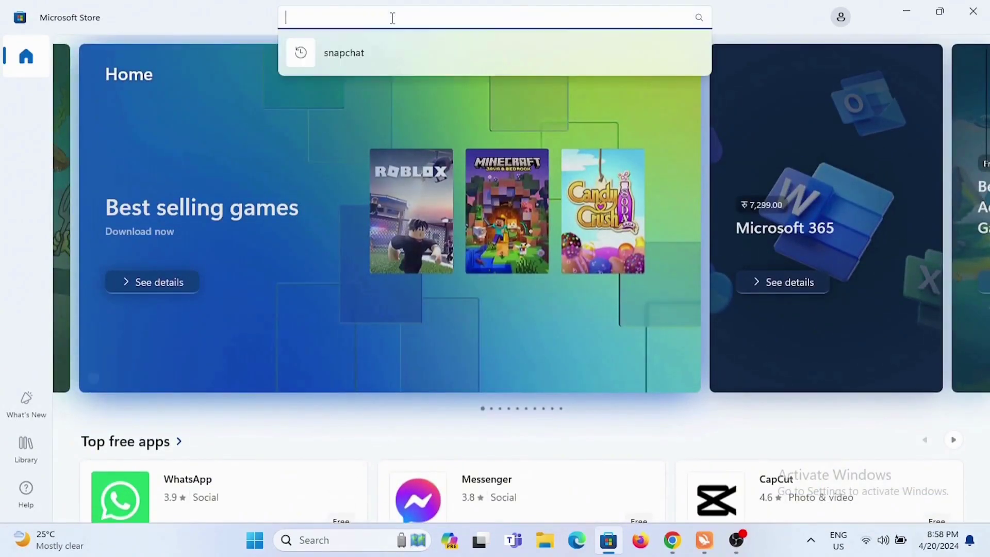
{"action": "left_click", "coordinate": [383, 53]}
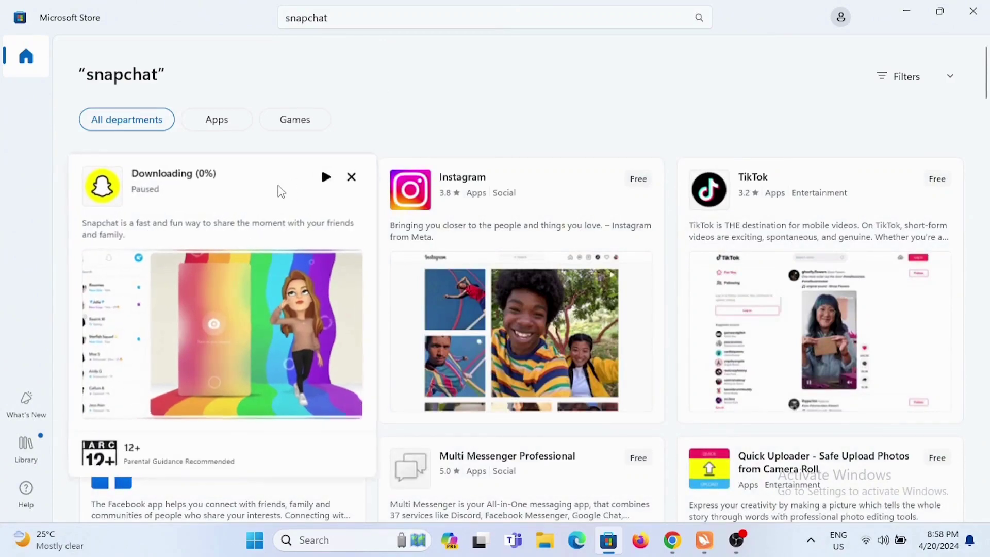
Open the Snapchat store page and resume its paused download until installed.
{"action": "left_click", "coordinate": [279, 190]}
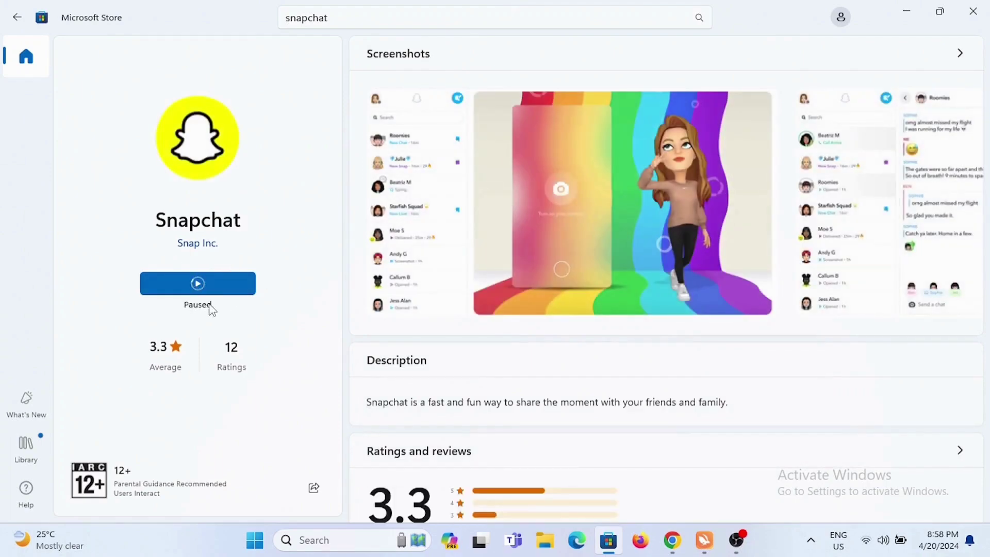
{"action": "left_click", "coordinate": [196, 289]}
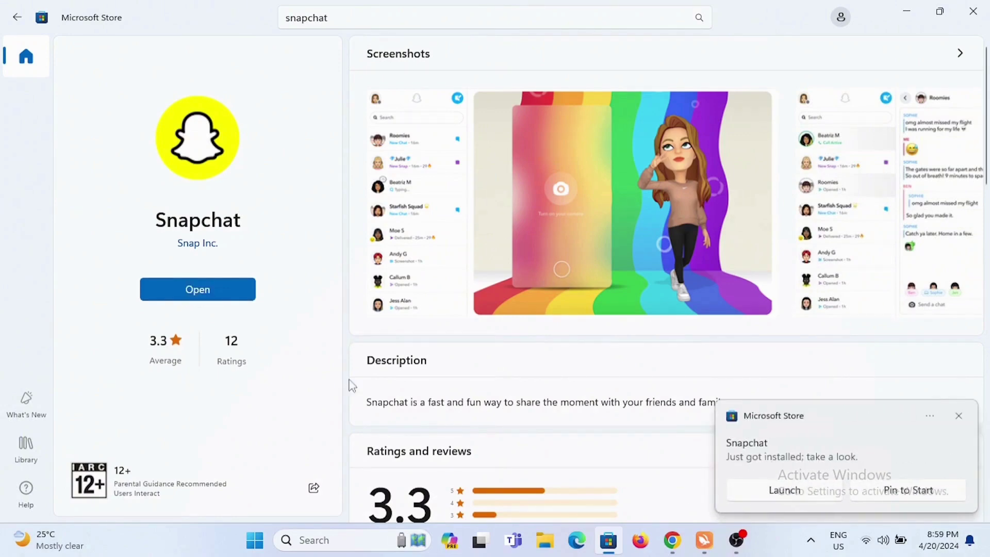
Launch Snapchat maximized, allow its install permissions, and decline taskbar pinning.
{"action": "left_click", "coordinate": [215, 301]}
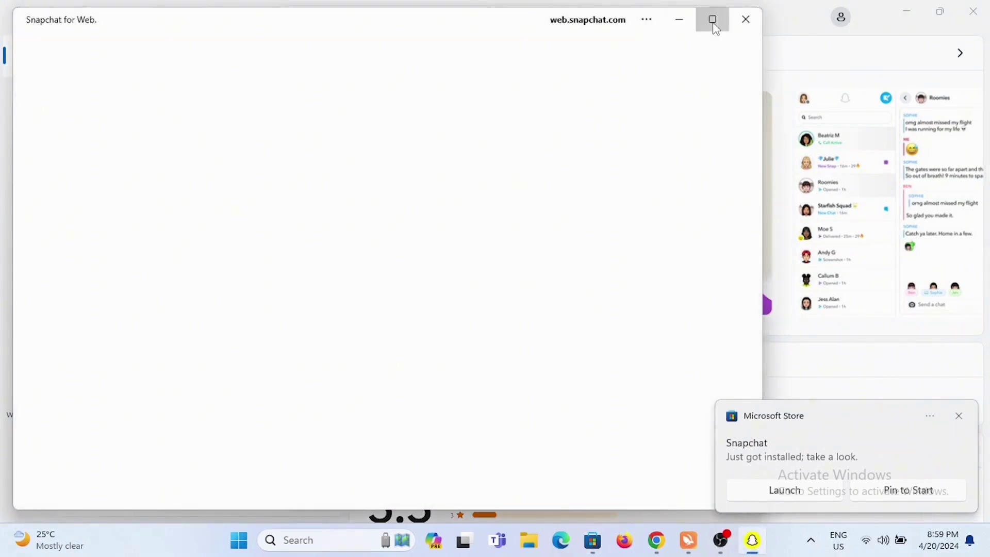
{"action": "left_click", "coordinate": [715, 24]}
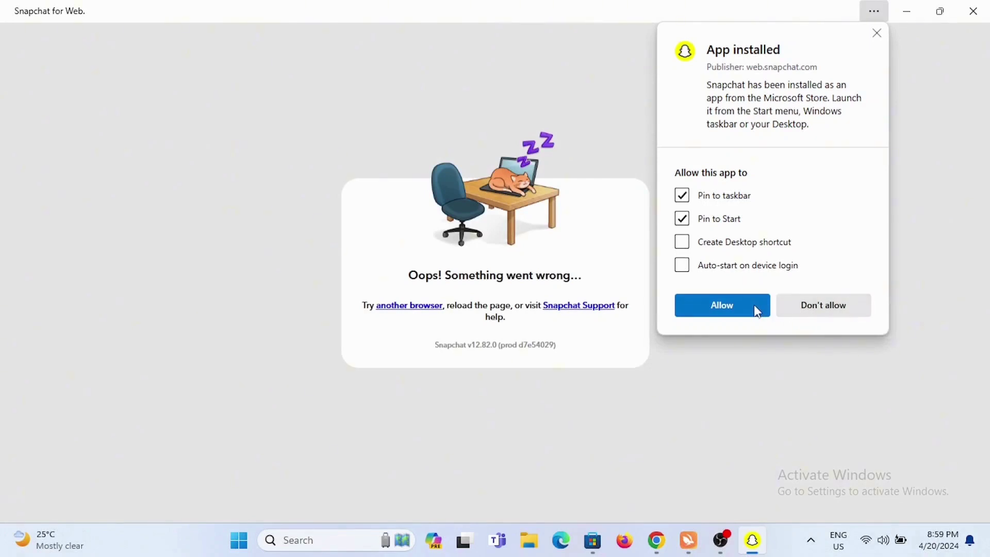
{"action": "left_click", "coordinate": [754, 310]}
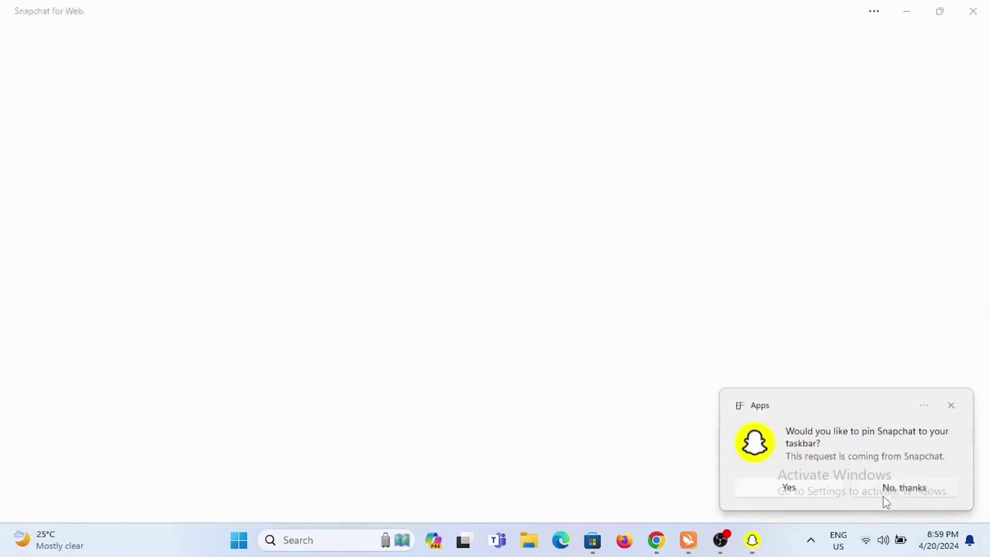
{"action": "left_click", "coordinate": [908, 491]}
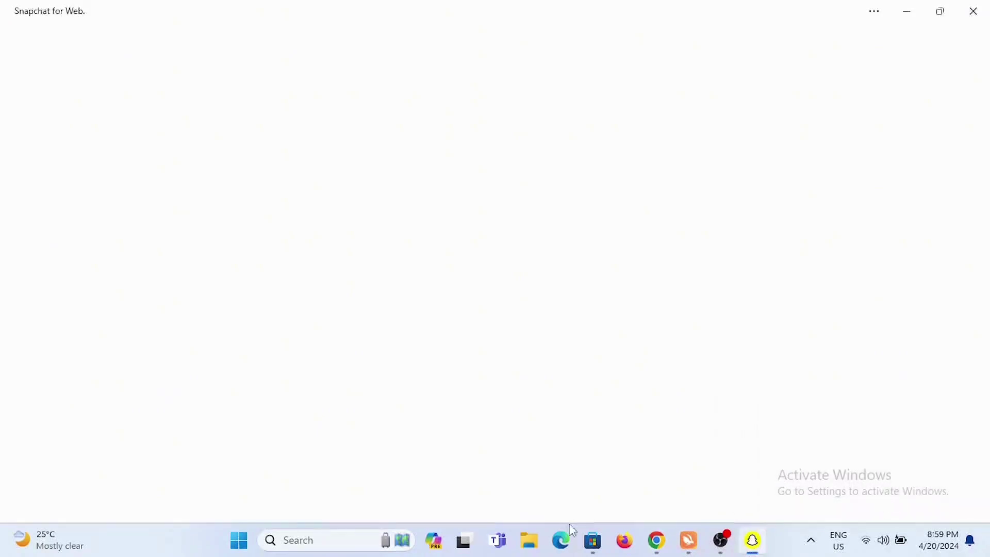